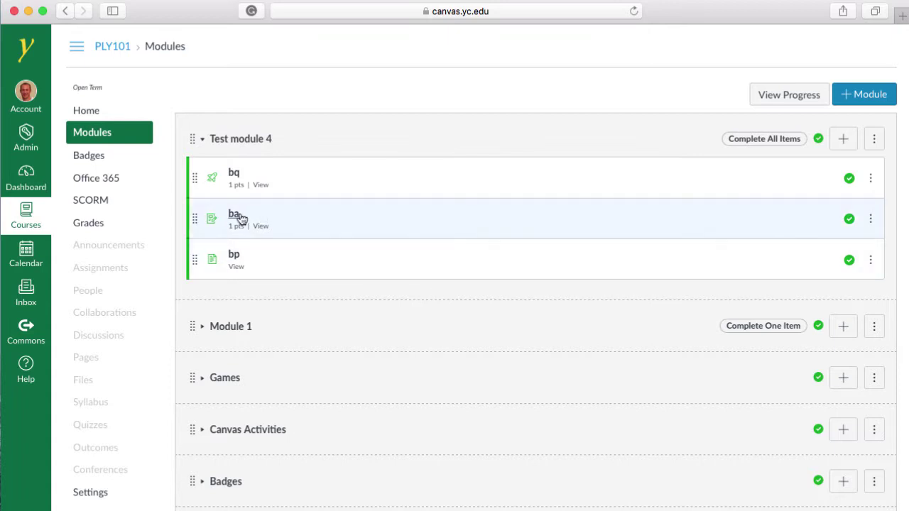
# Open the assignment ba from Test module 4 for editing and clear all content from its description.
pyautogui.click(234, 215)
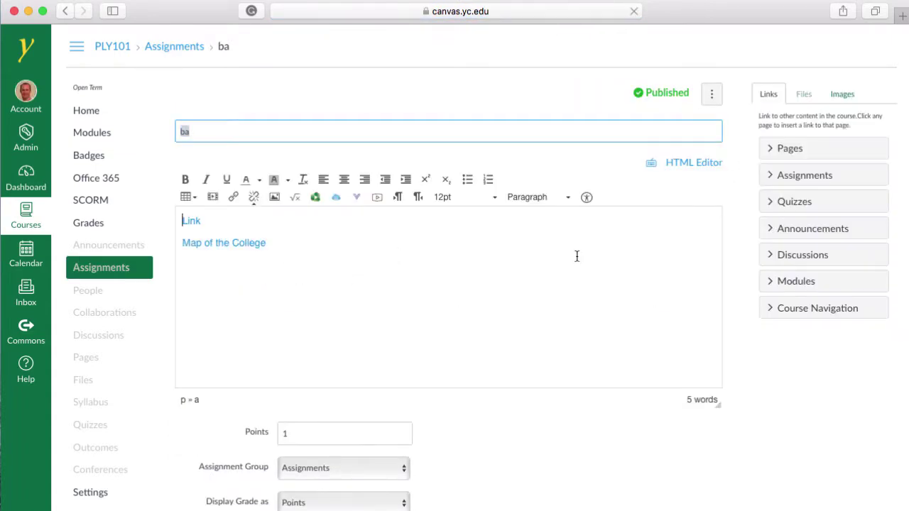
pyautogui.hotkey('ctrl', 'a')
pyautogui.press('BackSpace')
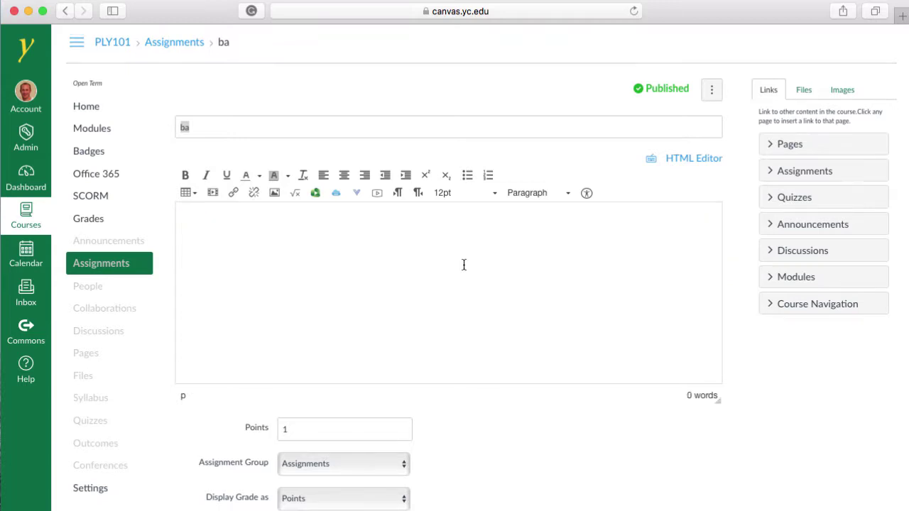
pyautogui.scroll(-1, 485, 274)
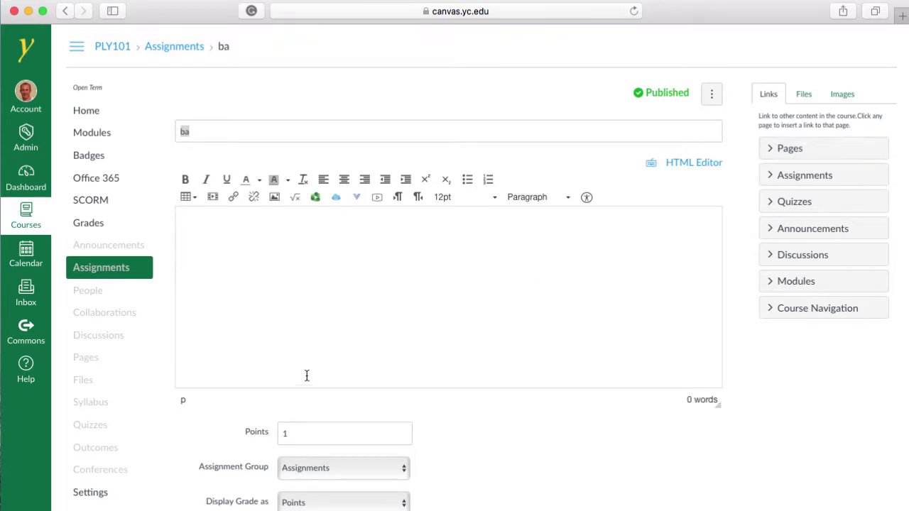
# Enter "LINK" in the assignment description and link that word to the course's Quizlet page.
pyautogui.write('LINK')
pyautogui.moveTo(208, 223); pyautogui.dragTo(179, 222)
pyautogui.click(233, 197)
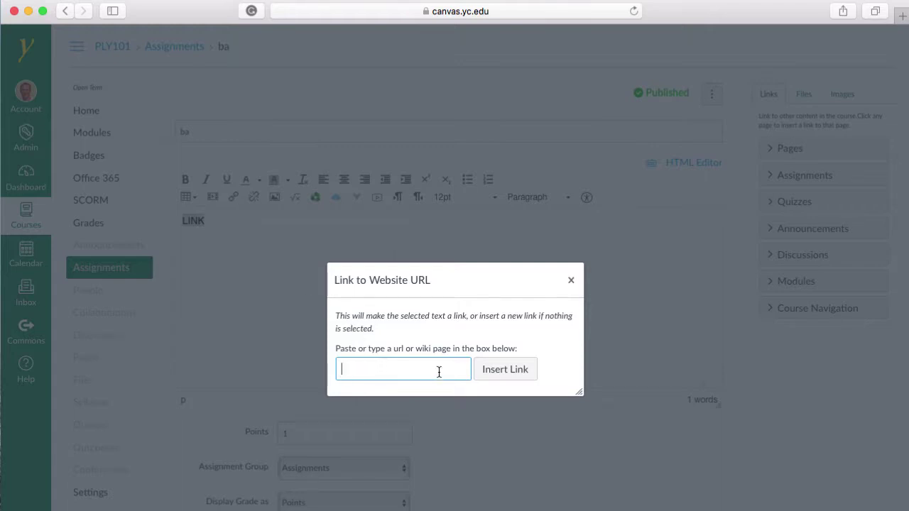
pyautogui.click(571, 282)
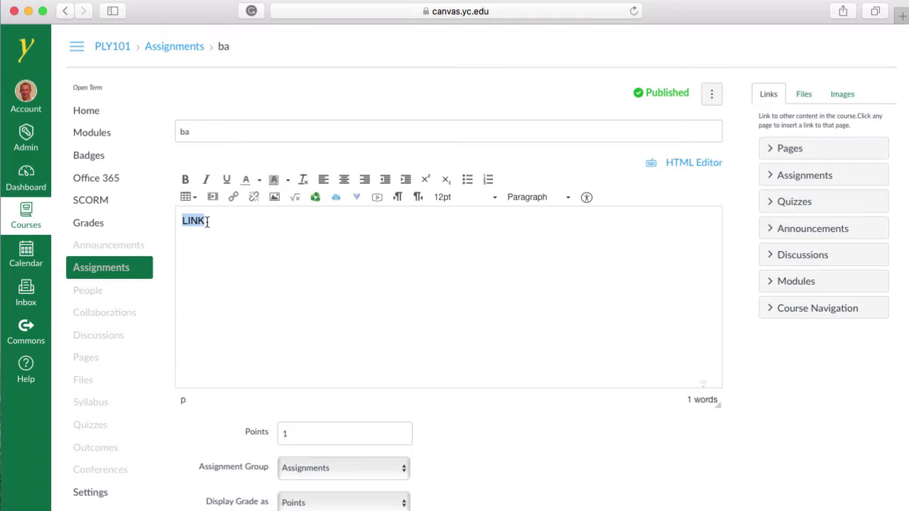
pyautogui.click(773, 153)
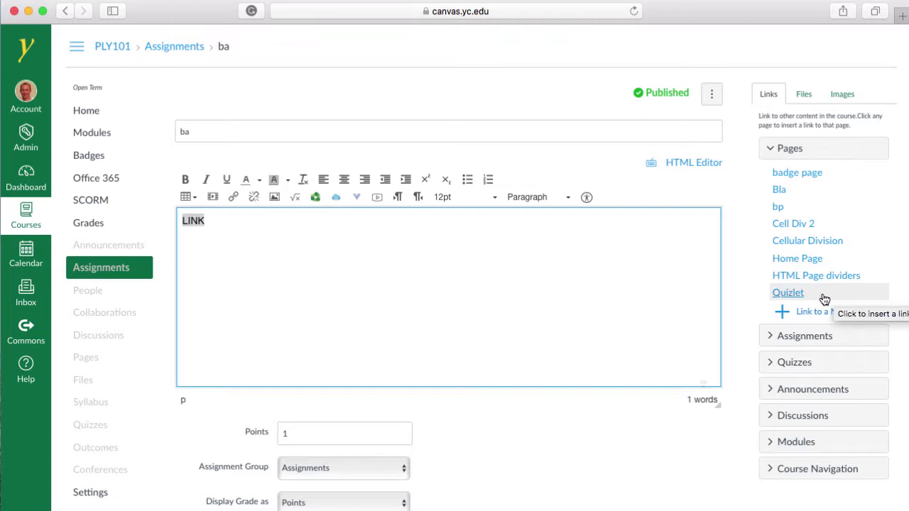
pyautogui.click(795, 297)
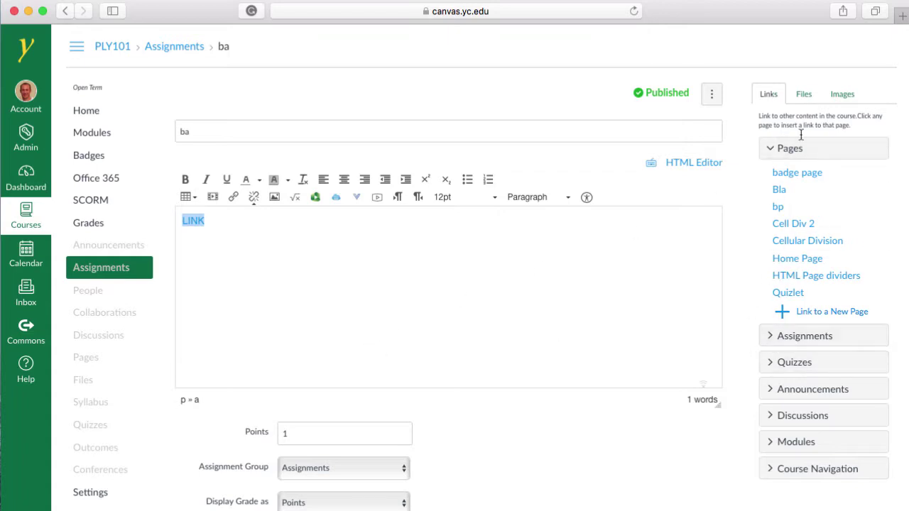
# Add a line reading "File" below the LINK text in the assignment description.
pyautogui.click(805, 97)
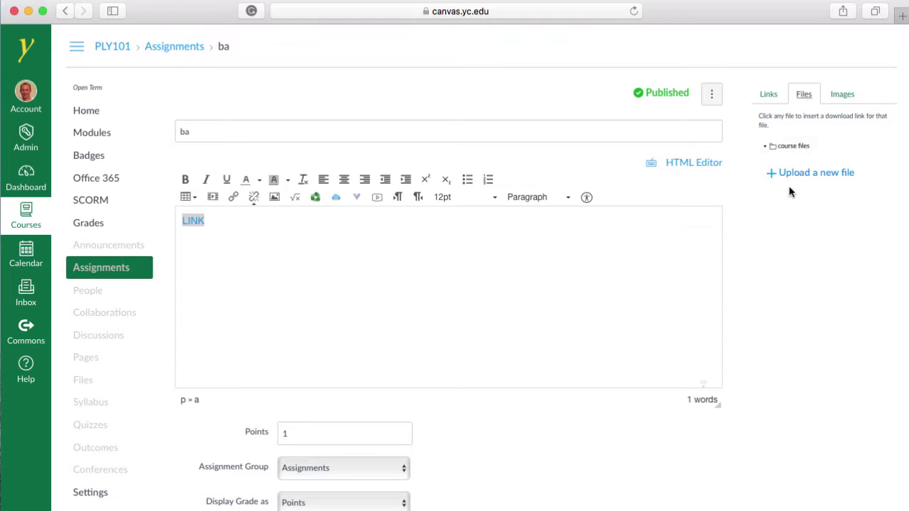
pyautogui.click(260, 223)
pyautogui.write('Fil')
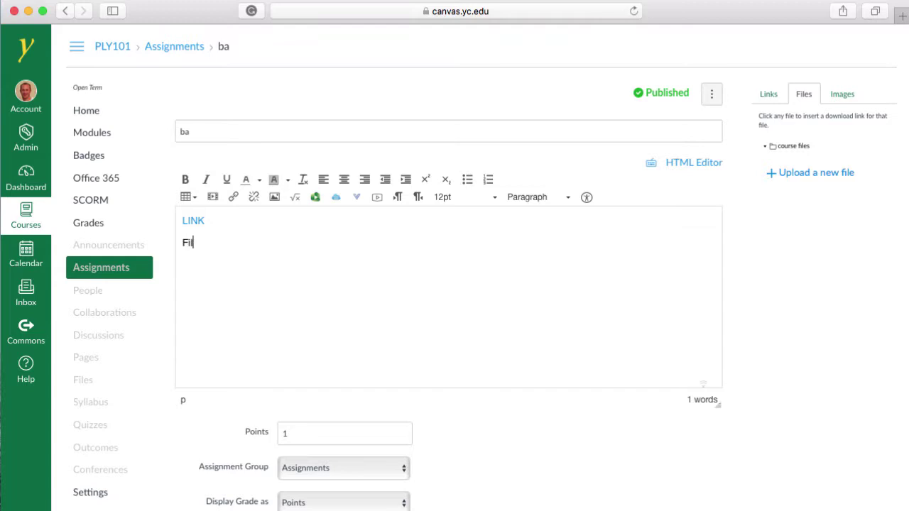
pyautogui.write('e')
# Upload Map.jpg from the Desktop into course files as a download link on the word "File".
pyautogui.moveTo(200, 244); pyautogui.dragTo(182, 247)
pyautogui.click(798, 177)
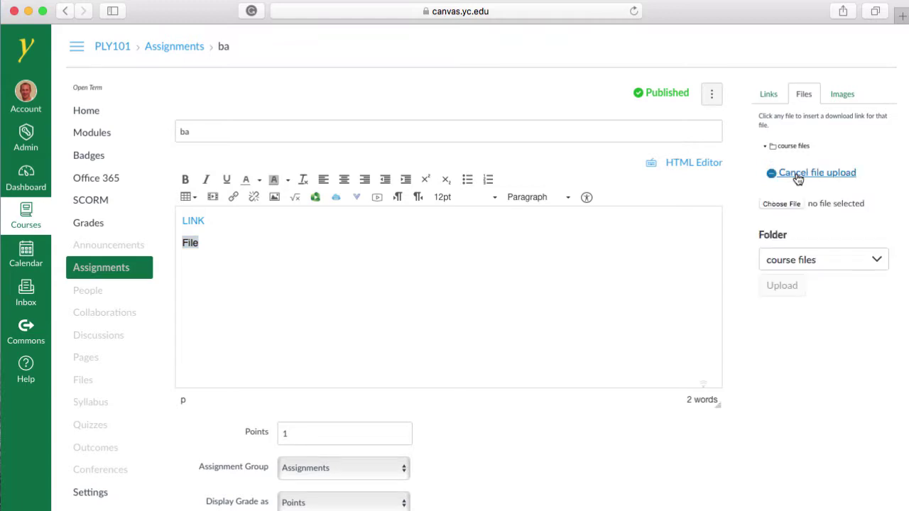
pyautogui.click(781, 204)
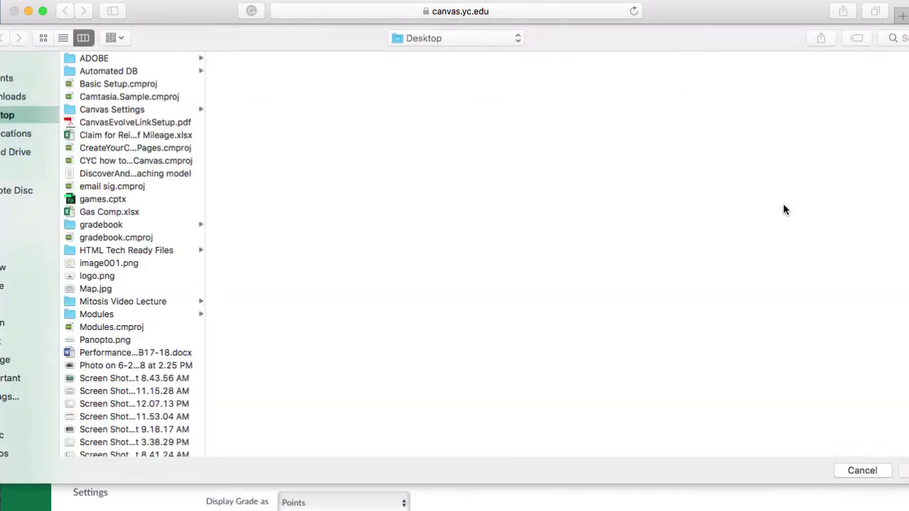
pyautogui.click(92, 266)
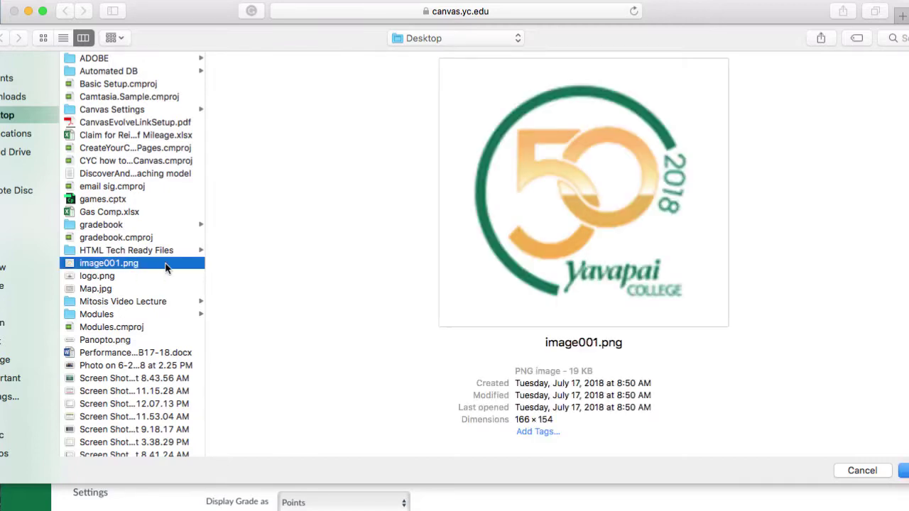
pyautogui.click(90, 278)
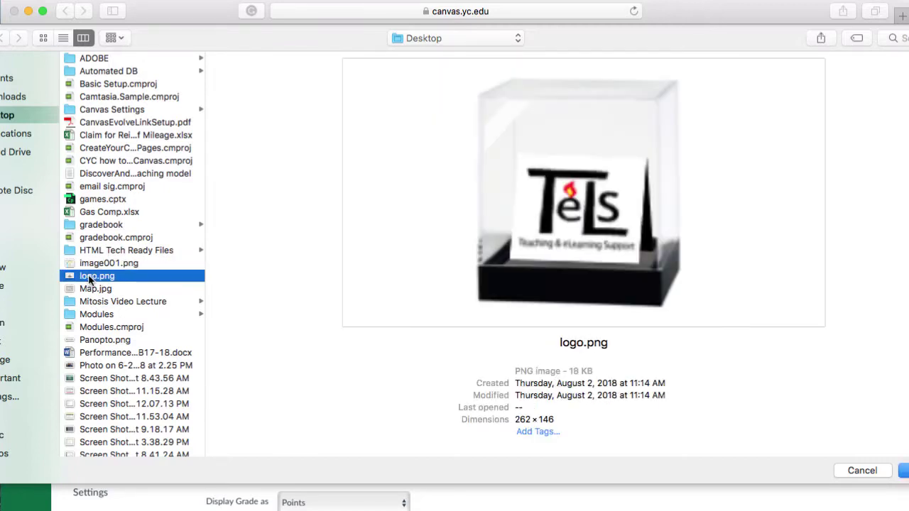
pyautogui.click(88, 291)
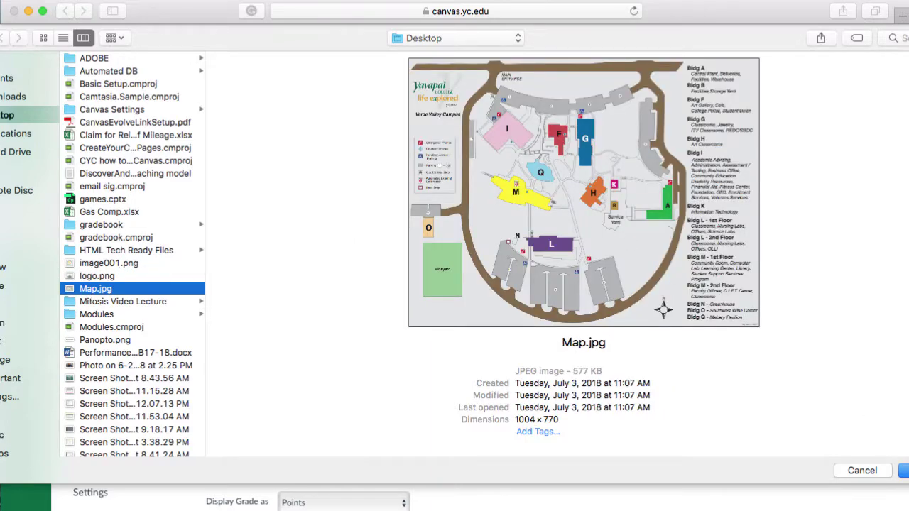
pyautogui.click(903, 470)
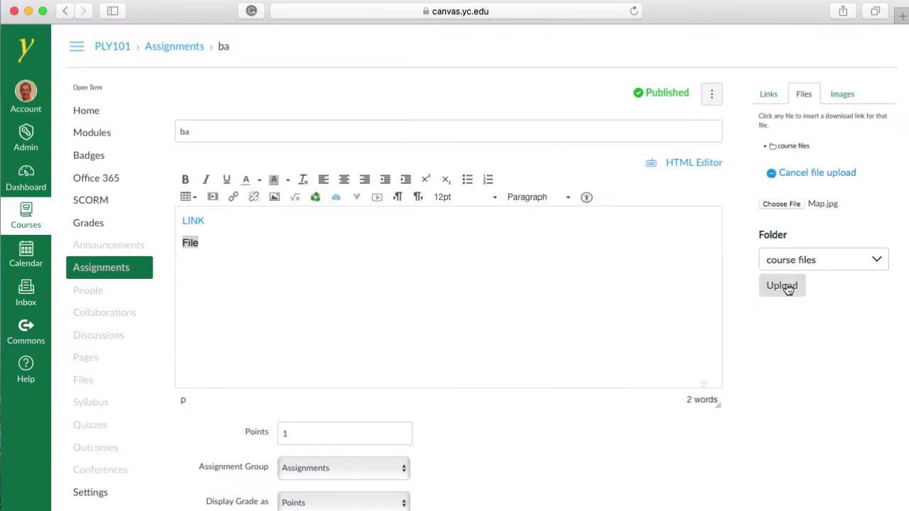
pyautogui.click(787, 287)
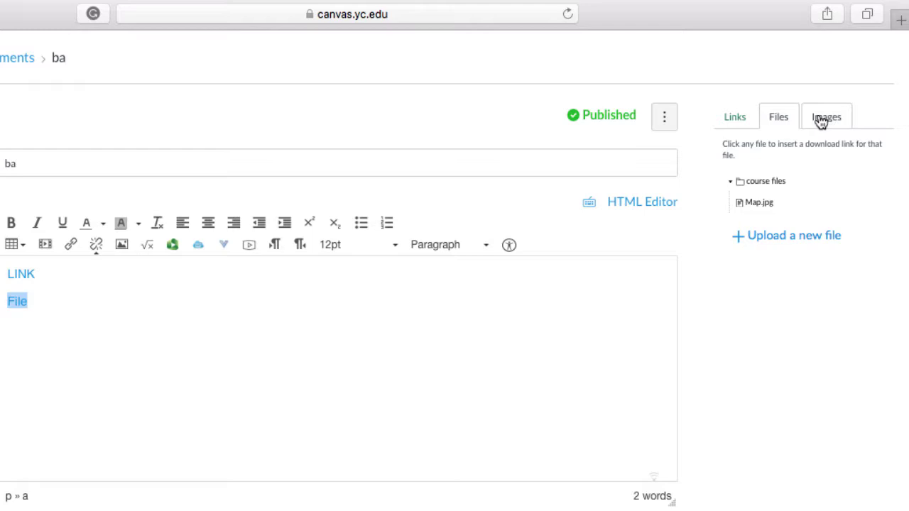
# Add a line reading "Map file" below File and link it to the already uploaded Map.jpg.
pyautogui.click(80, 303)
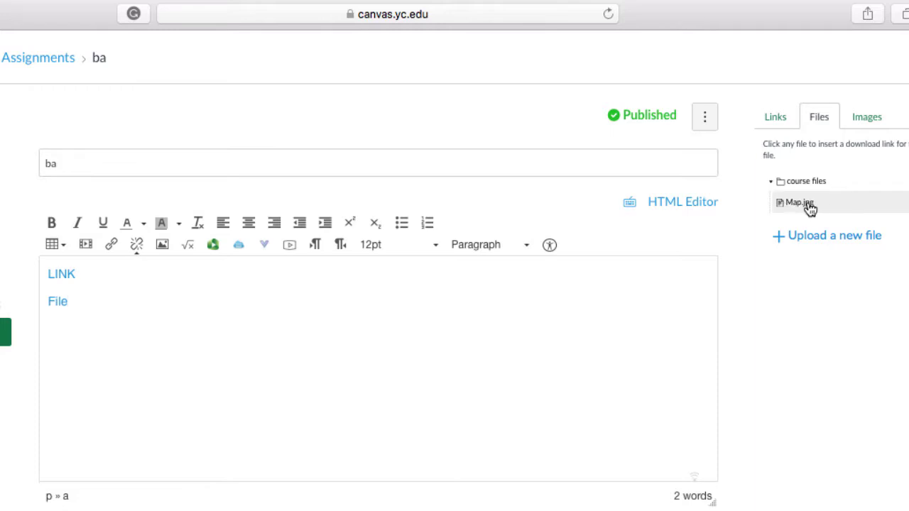
pyautogui.press('Return')
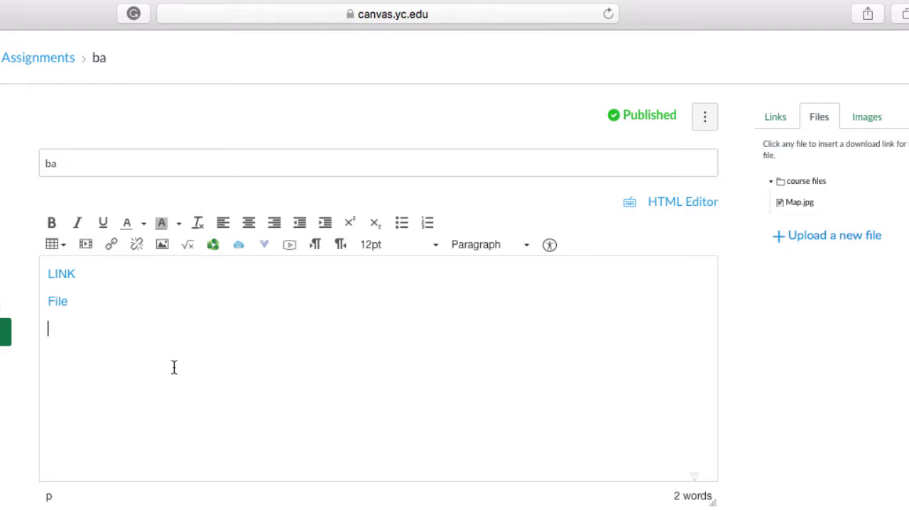
pyautogui.write('F')
pyautogui.press('BackSpace')
pyautogui.press('BackSpace')
pyautogui.write('Map file')
pyautogui.tripleClick(47, 337)
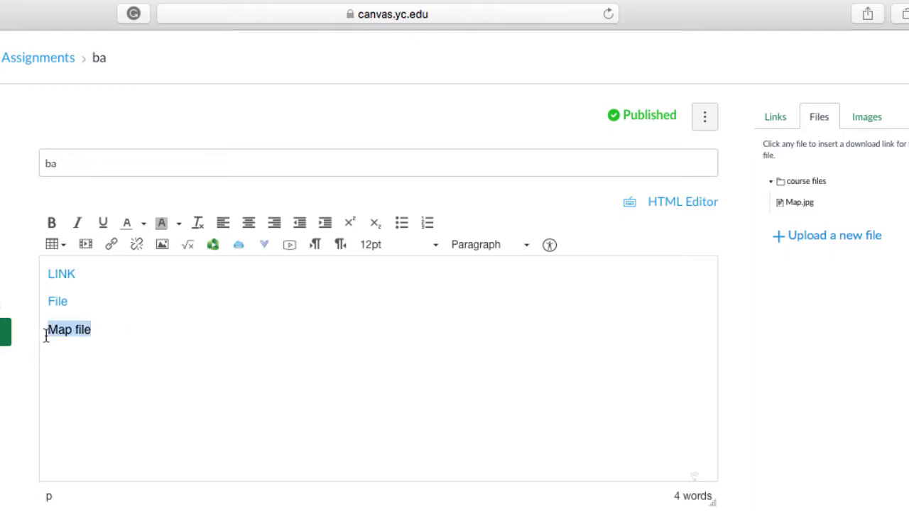
pyautogui.click(800, 206)
# Embed the Map.jpg image on a new line below Map file, enlarge the description editor and save the assignment.
pyautogui.click(116, 328)
pyautogui.press('Return')
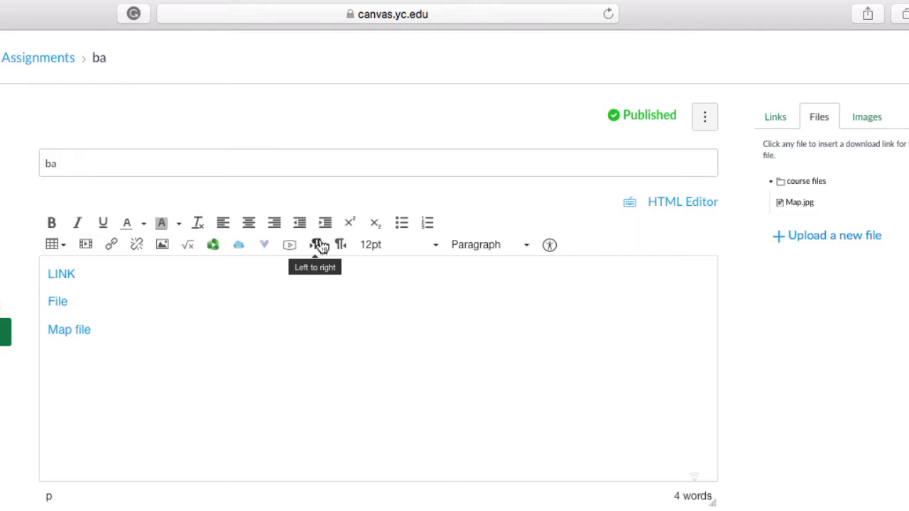
pyautogui.click(865, 118)
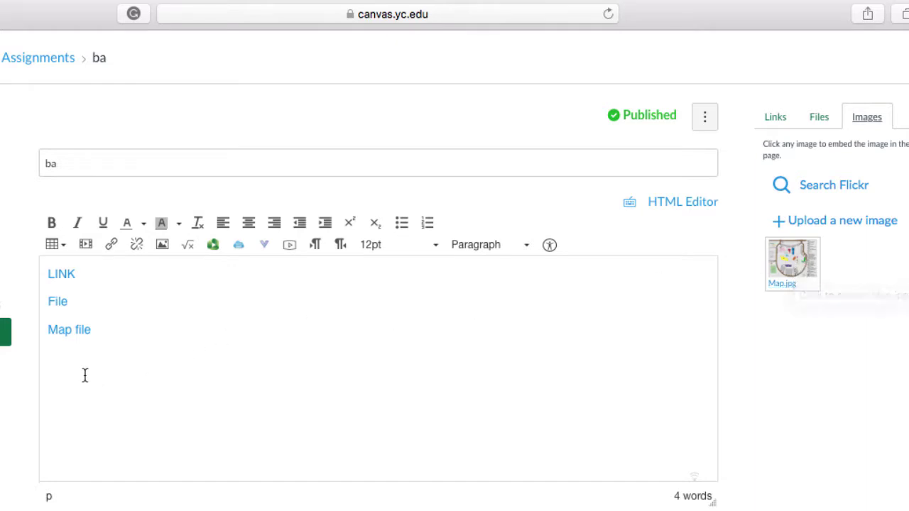
pyautogui.click(63, 358)
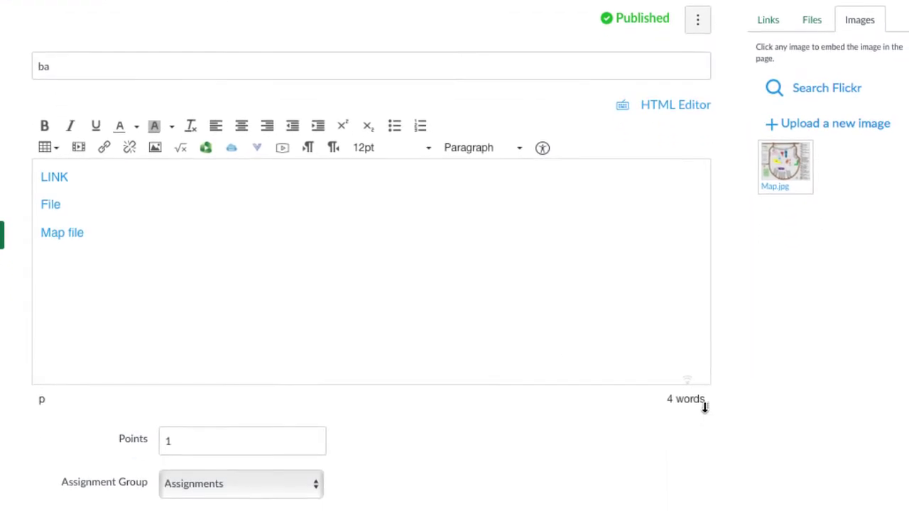
pyautogui.moveTo(708, 460); pyautogui.dragTo(707, 510)
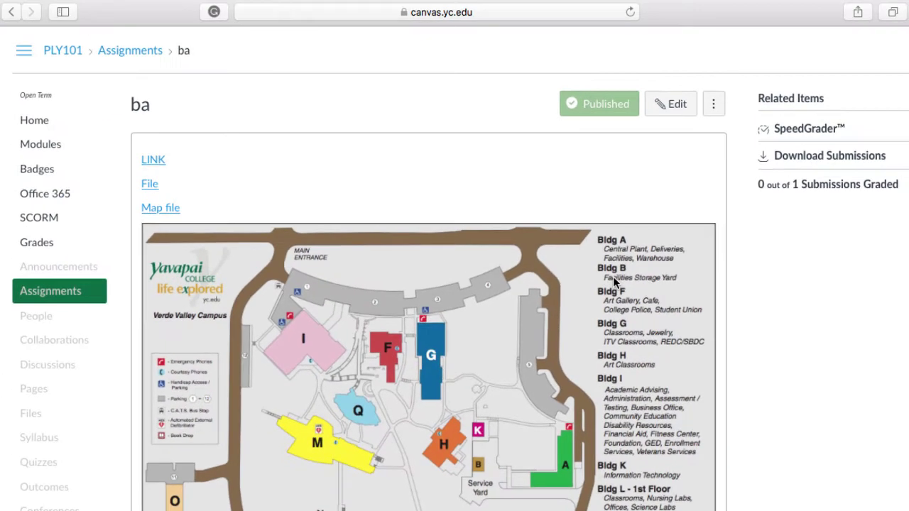
# Open the course's Files area and create a folder named IMAGES.
pyautogui.click(42, 413)
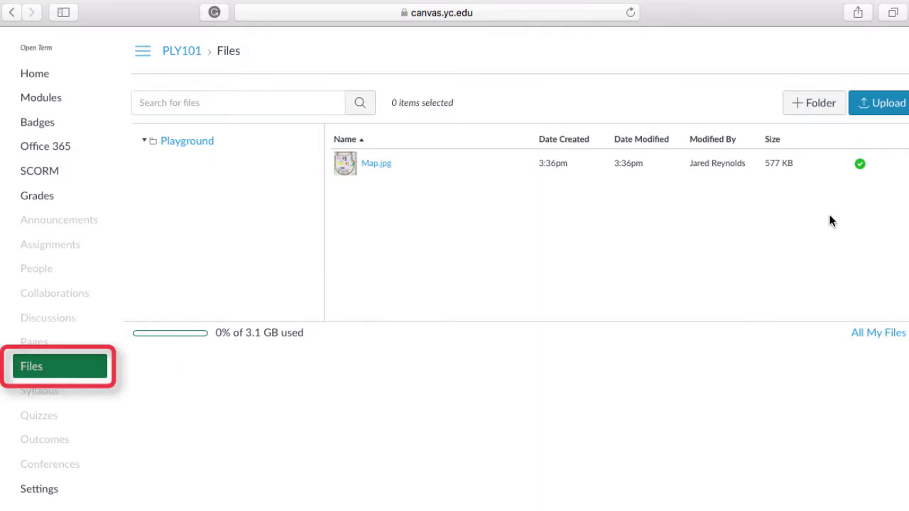
pyautogui.click(825, 110)
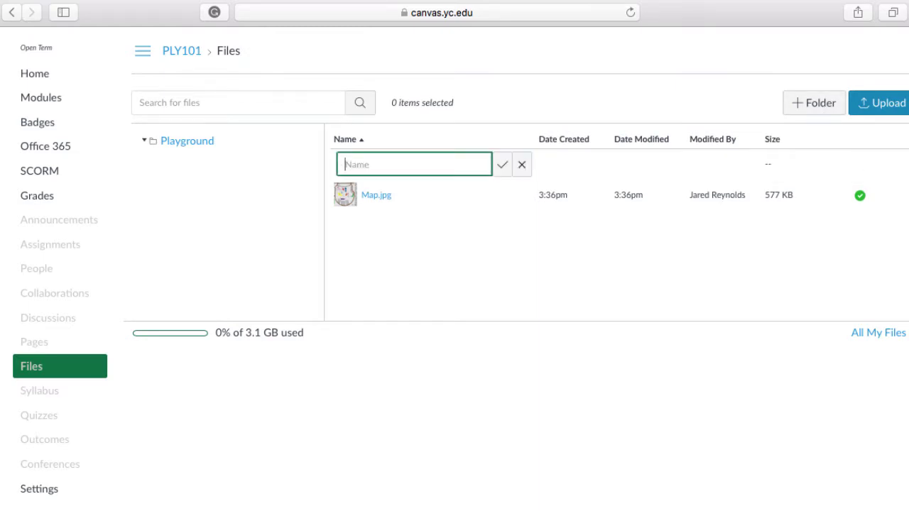
pyautogui.write('IMAGES')
pyautogui.click(501, 166)
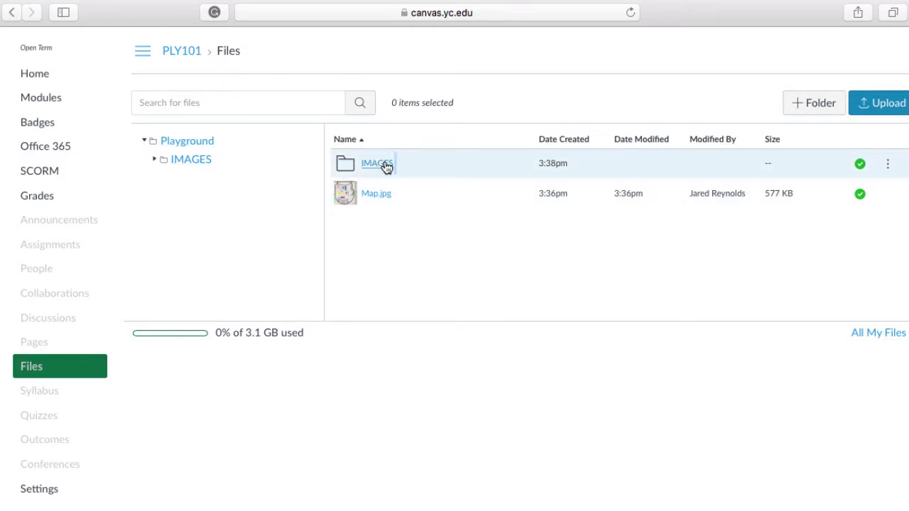
# Create a second folder named DOCUMENTS and move Map.jpg into the IMAGES folder.
pyautogui.click(815, 107)
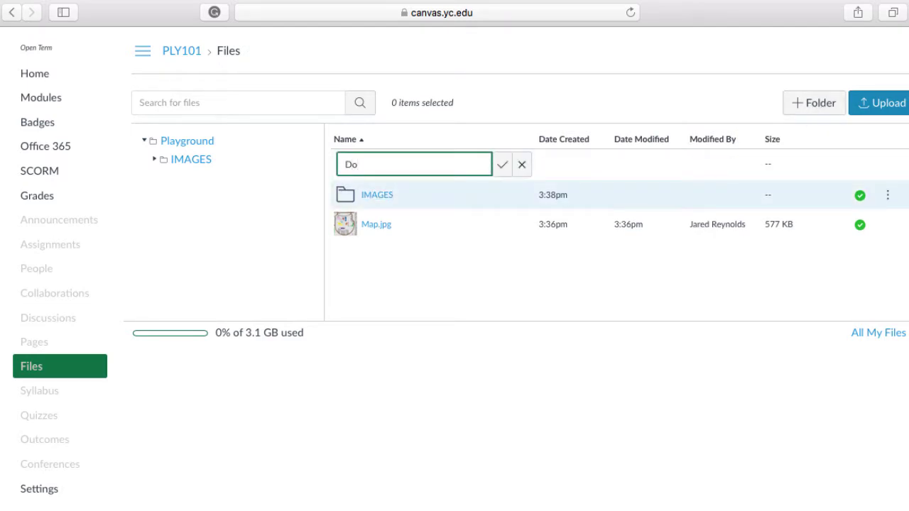
pyautogui.write('Do')
pyautogui.press('BackSpace')
pyautogui.write('OCUE')
pyautogui.click(503, 168)
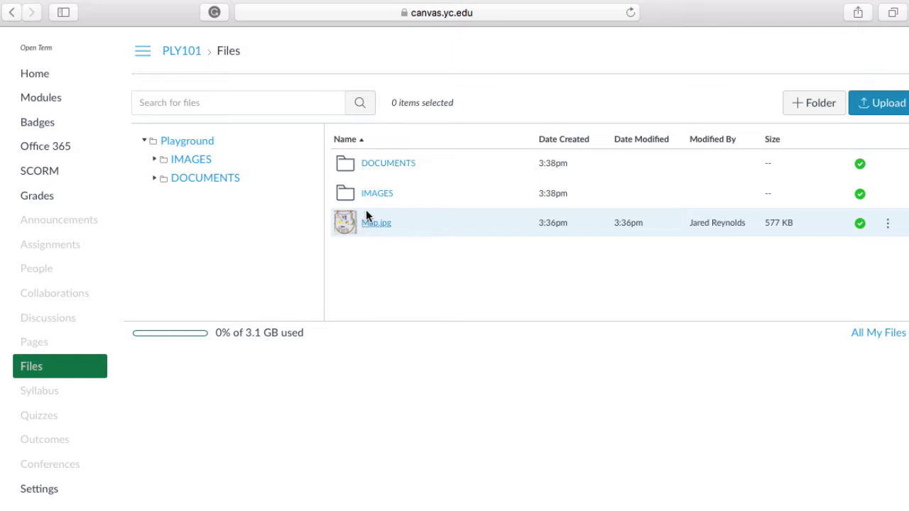
pyautogui.moveTo(366, 207); pyautogui.dragTo(369, 196)
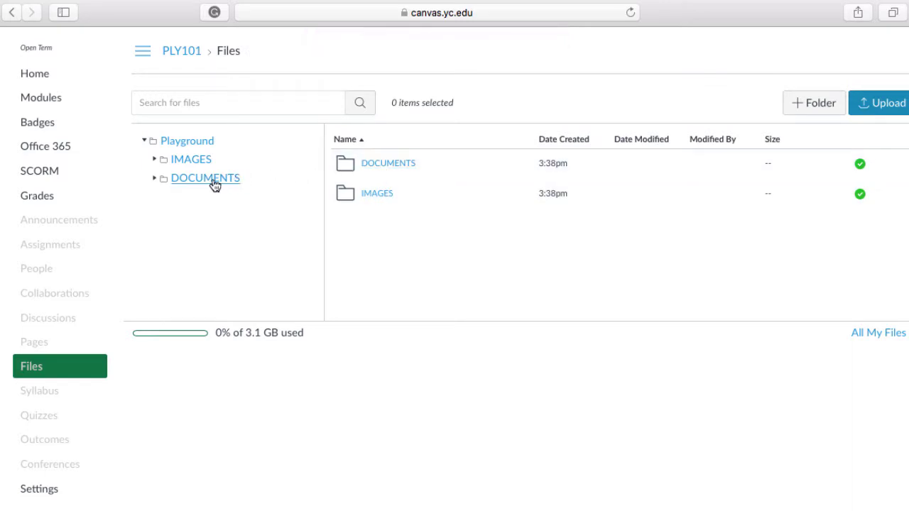
# Upload PerformanceReviewTCB17-18.docx from the Desktop to the course files and move it into the DOCUMENTS folder.
pyautogui.click(888, 106)
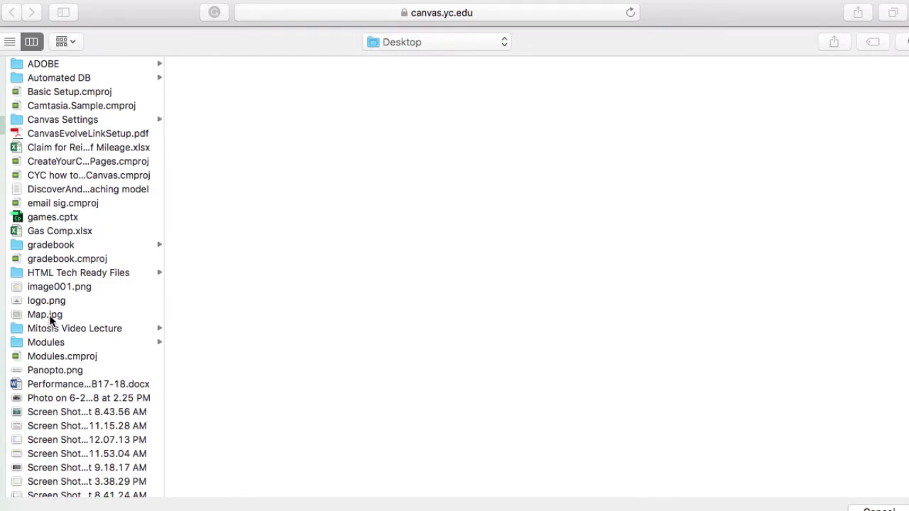
pyautogui.click(44, 387)
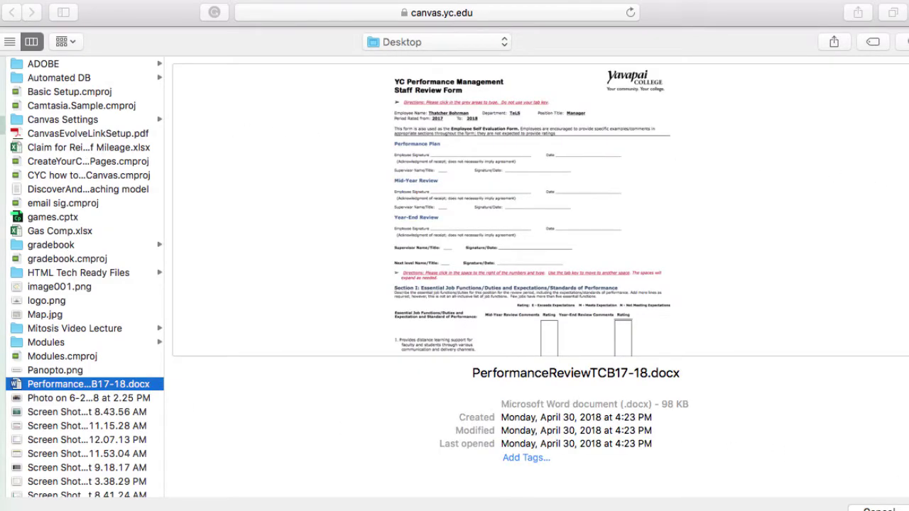
pyautogui.press('Return')
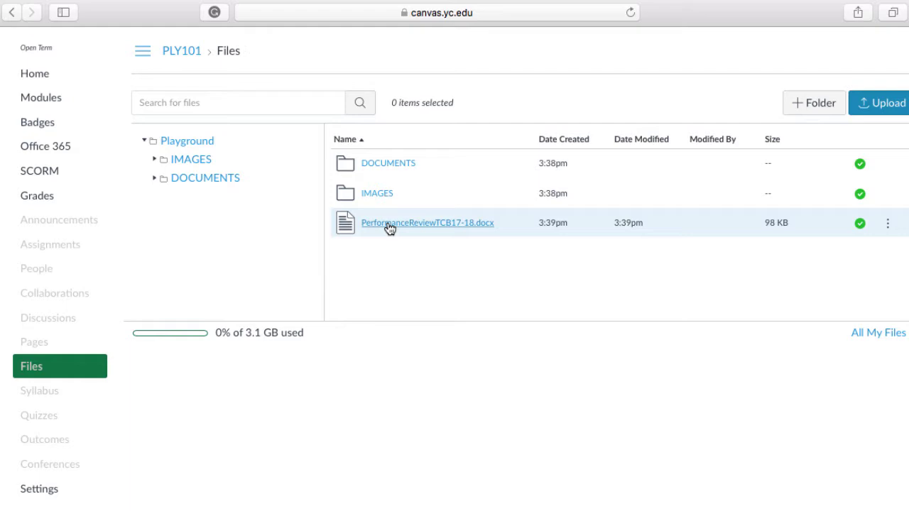
pyautogui.moveTo(389, 210); pyautogui.dragTo(387, 167)
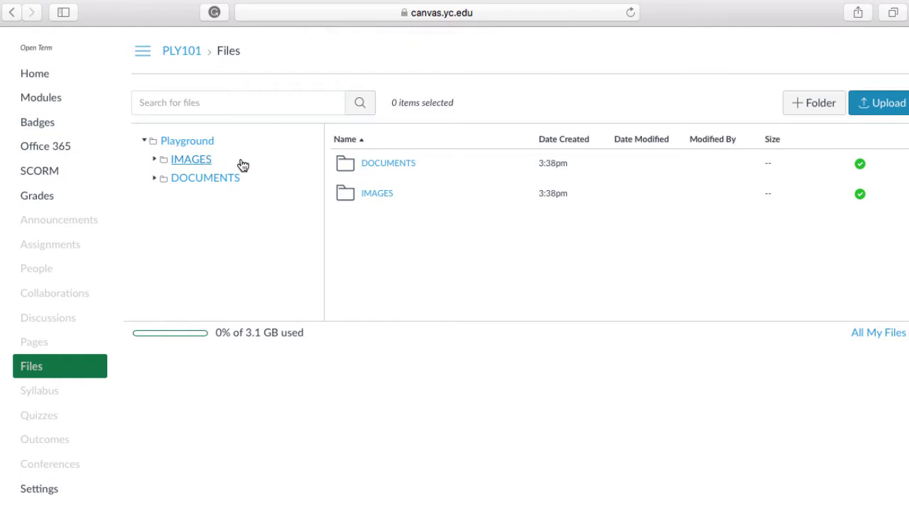
# Check the contents of the Playground root folder and of its IMAGES folder.
pyautogui.click(179, 142)
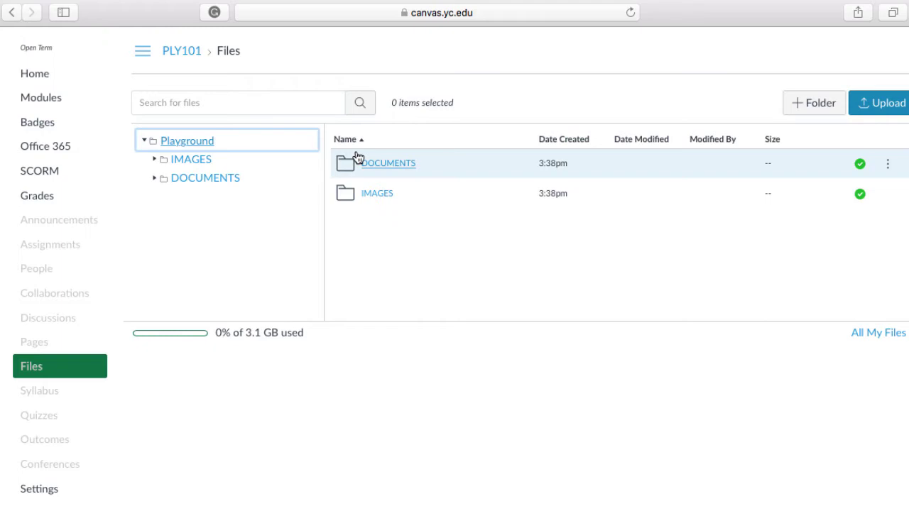
pyautogui.click(180, 162)
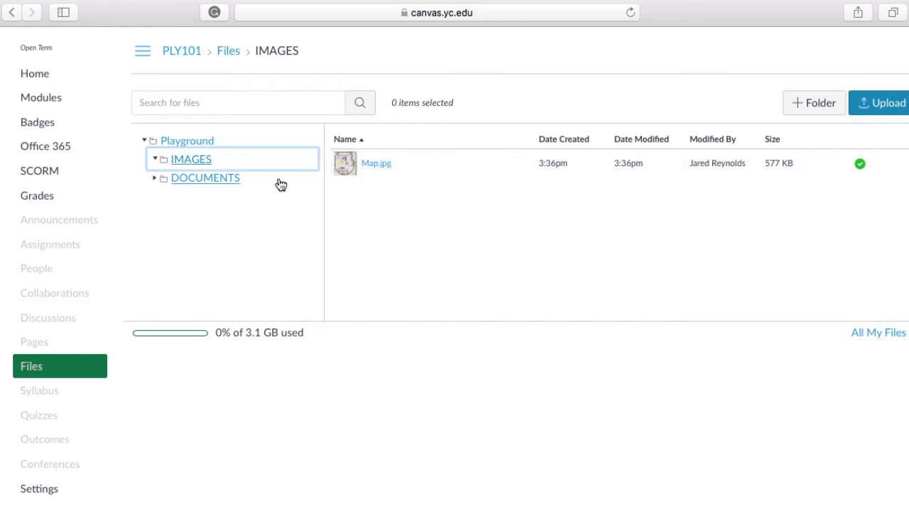
# Move PerformanceReviewTCB17-18.docx from the DOCUMENTS folder into IMAGES and return it to DOCUMENTS.
pyautogui.click(203, 182)
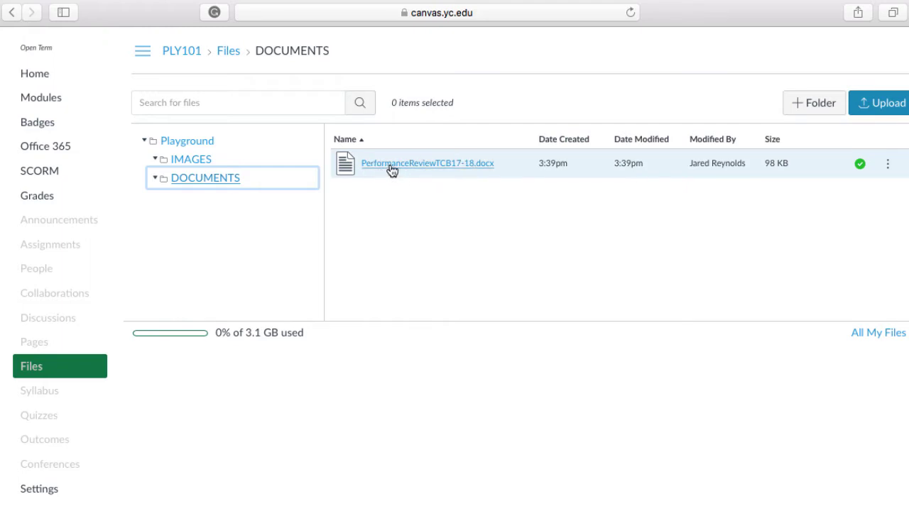
pyautogui.moveTo(391, 169); pyautogui.dragTo(263, 166)
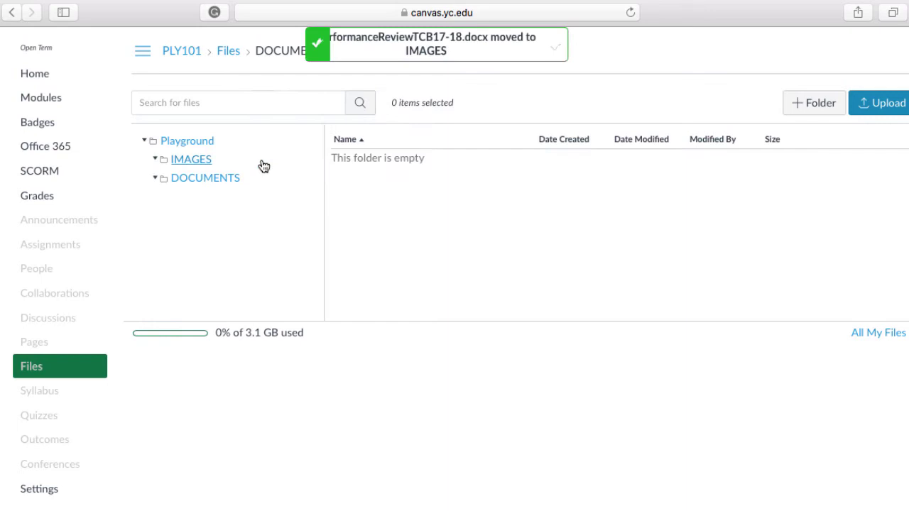
pyautogui.click(193, 168)
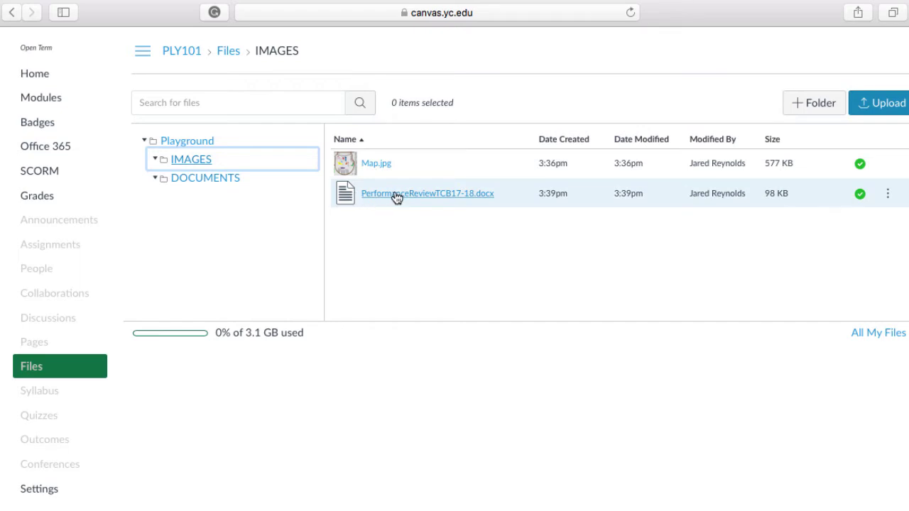
pyautogui.moveTo(396, 197); pyautogui.dragTo(252, 178)
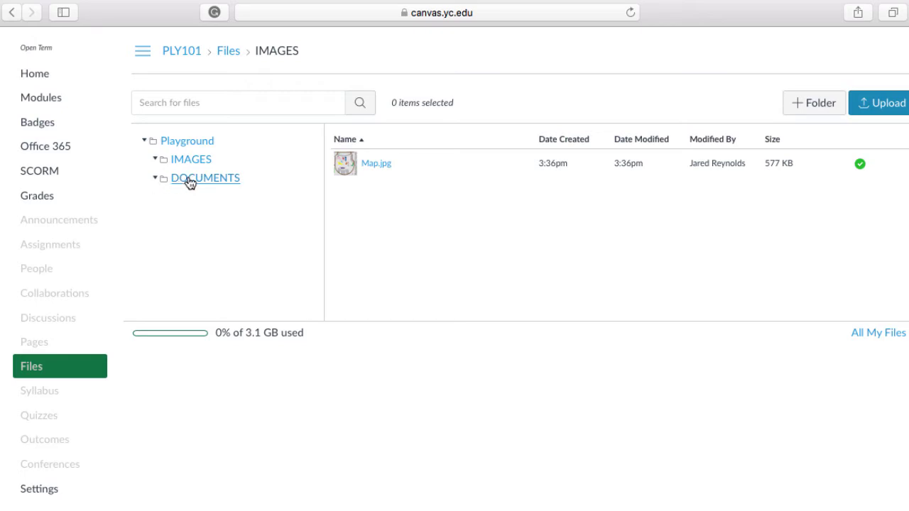
pyautogui.click(189, 181)
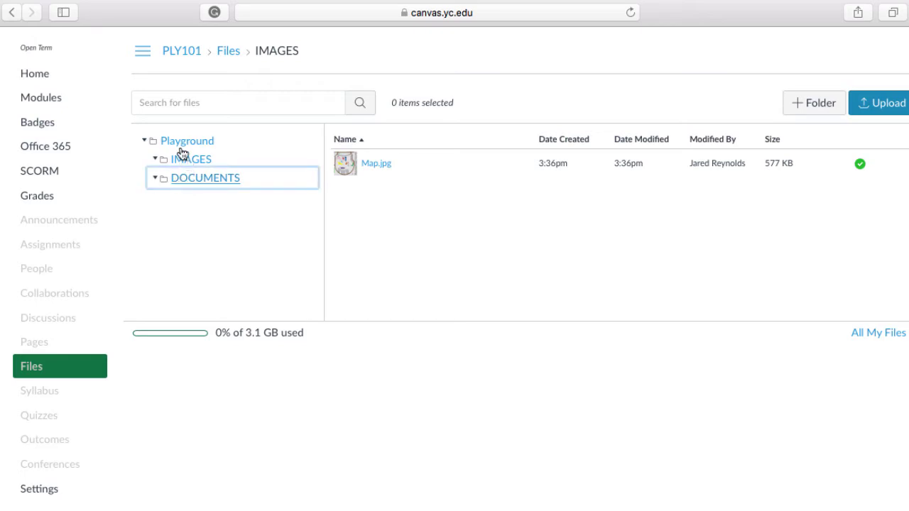
# Move the IMAGES folder from the Playground root into the DOCUMENTS folder and open DOCUMENTS.
pyautogui.click(180, 143)
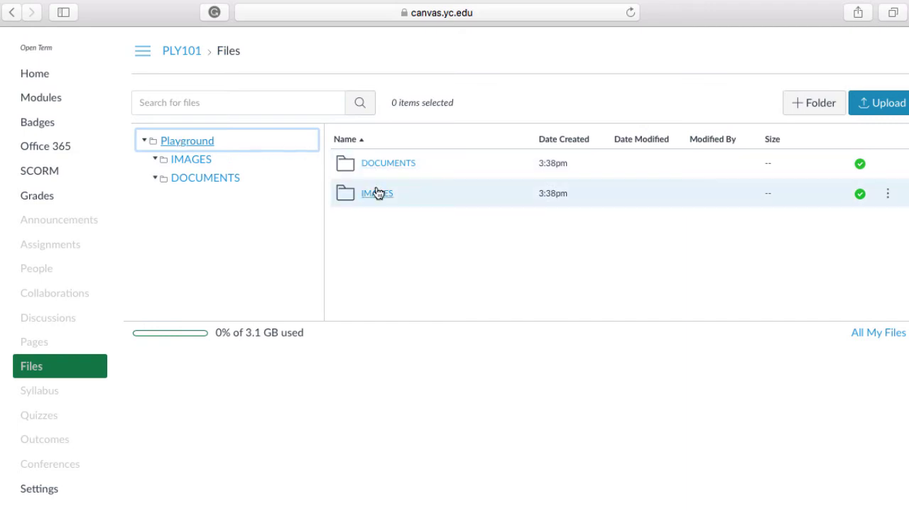
pyautogui.moveTo(374, 189); pyautogui.dragTo(377, 167)
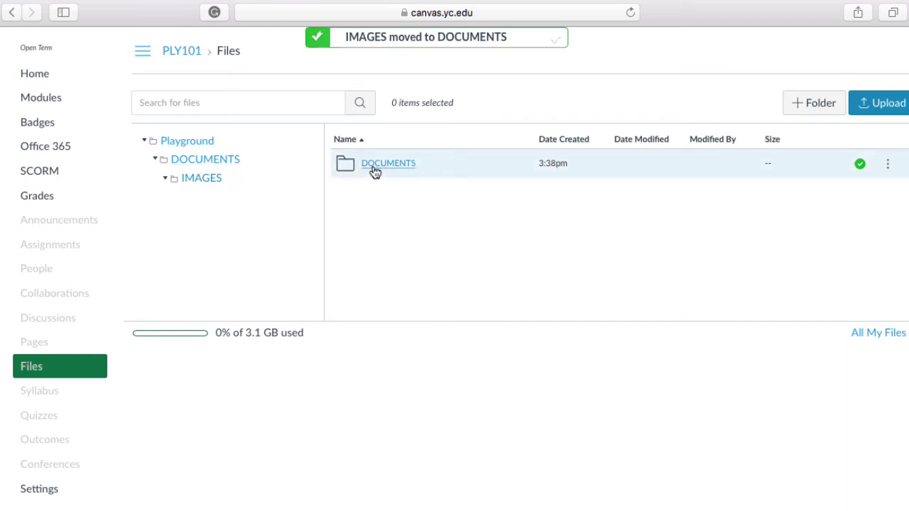
pyautogui.click(183, 145)
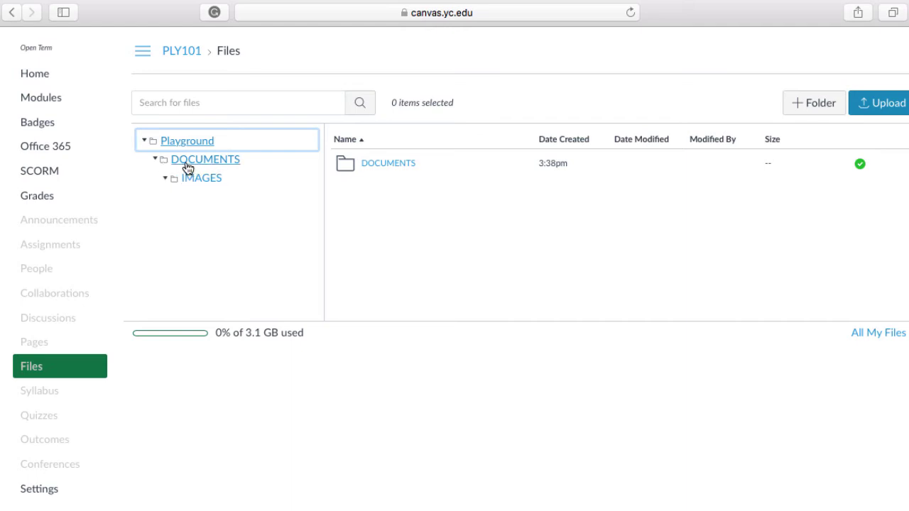
pyautogui.click(187, 163)
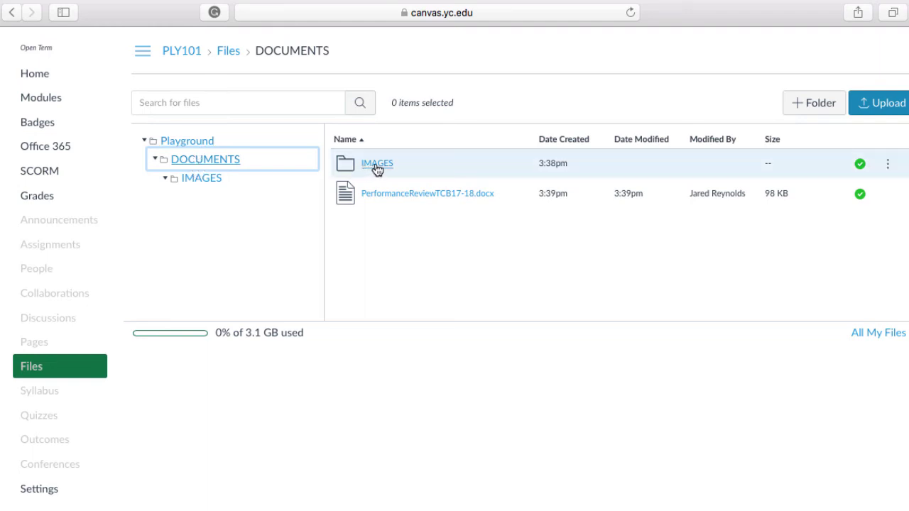
# Move the IMAGES folder out of DOCUMENTS back to the Playground root and check the contents of both folders.
pyautogui.moveTo(348, 158); pyautogui.dragTo(210, 145)
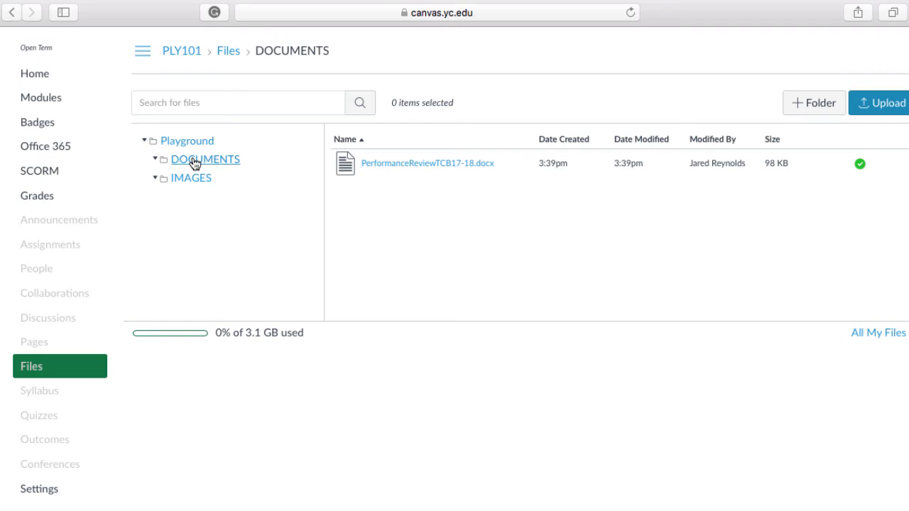
pyautogui.click(193, 165)
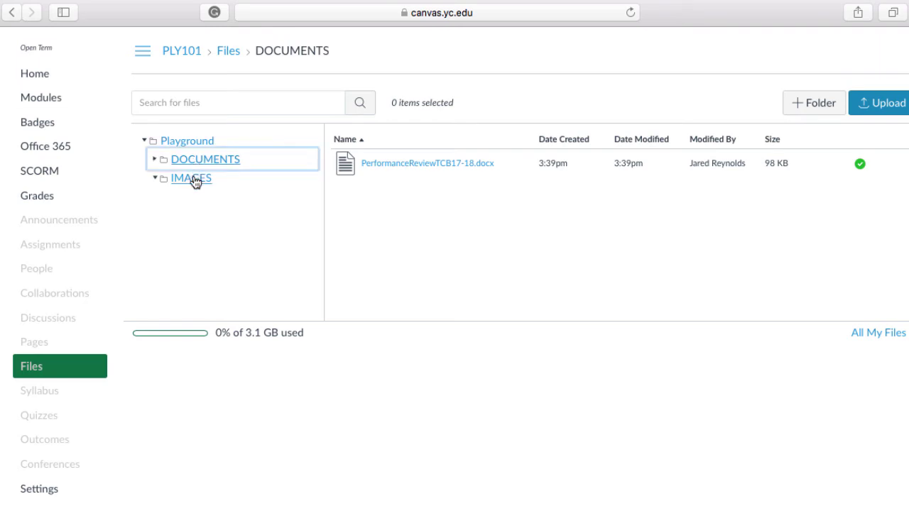
pyautogui.click(194, 180)
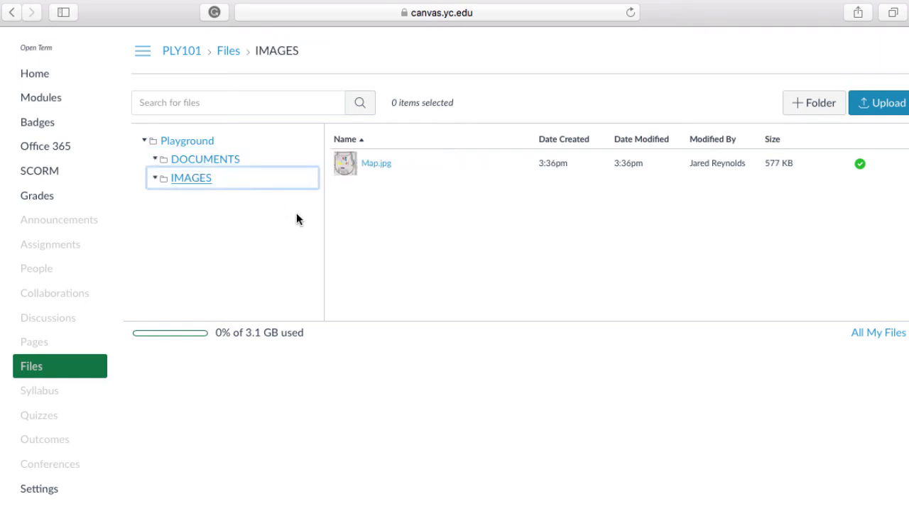